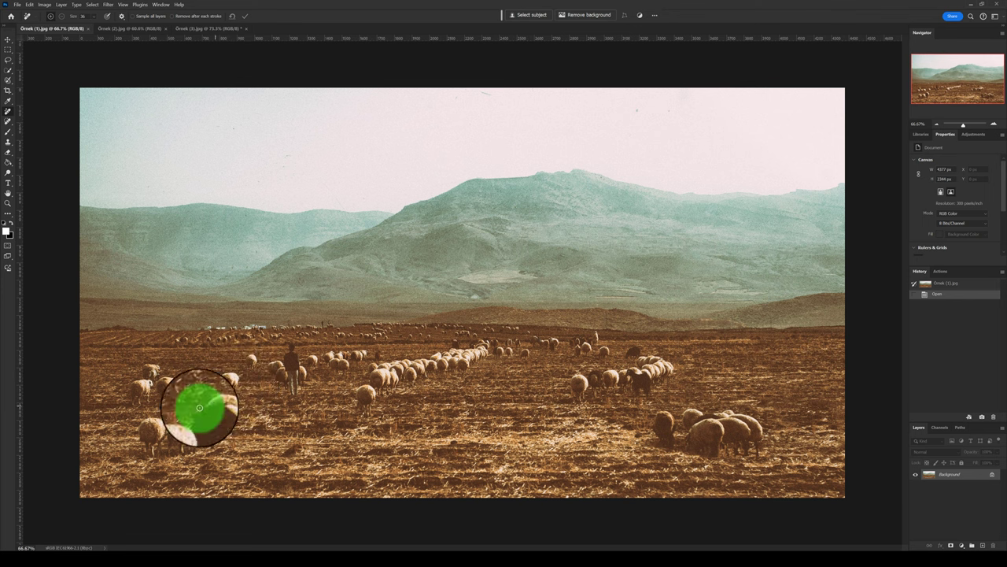
# Erase the lower-left sheep with the Remover Tool, compare before/after in History, then open Örnek (2).jpg.
pyautogui.moveTo(225, 401)
pyautogui.mouseDown()
pyautogui.moveTo(229, 435)
pyautogui.moveTo(213, 446)
pyautogui.moveTo(154, 453)
pyautogui.moveTo(138, 447)
pyautogui.moveTo(130, 422)
pyautogui.moveTo(198, 398)
pyautogui.moveTo(223, 402)
pyautogui.moveTo(189, 411)
pyautogui.moveTo(198, 434)
pyautogui.moveTo(150, 418)
pyautogui.moveTo(182, 440)
pyautogui.mouseUp()
pyautogui.click(245, 18)
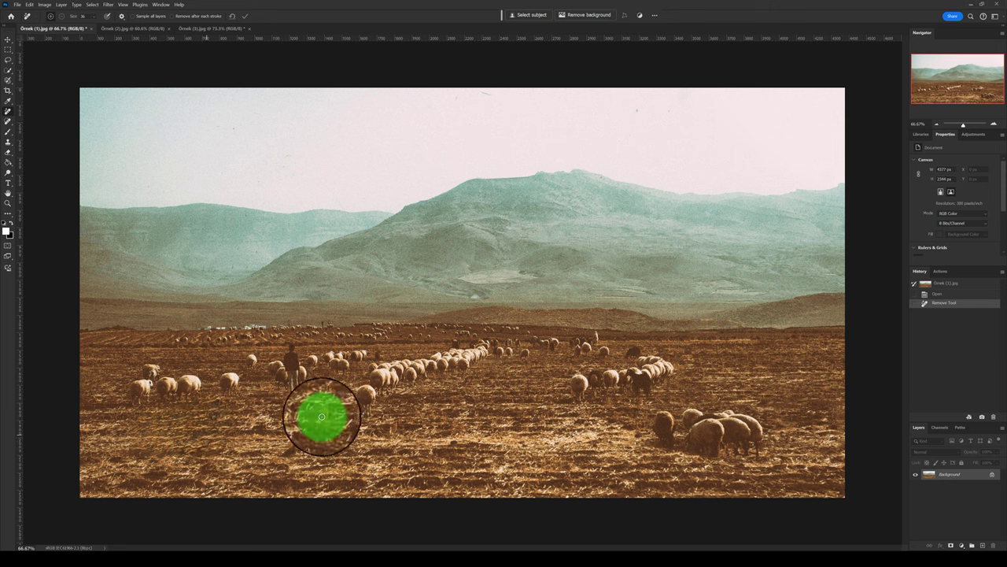
pyautogui.click(930, 295)
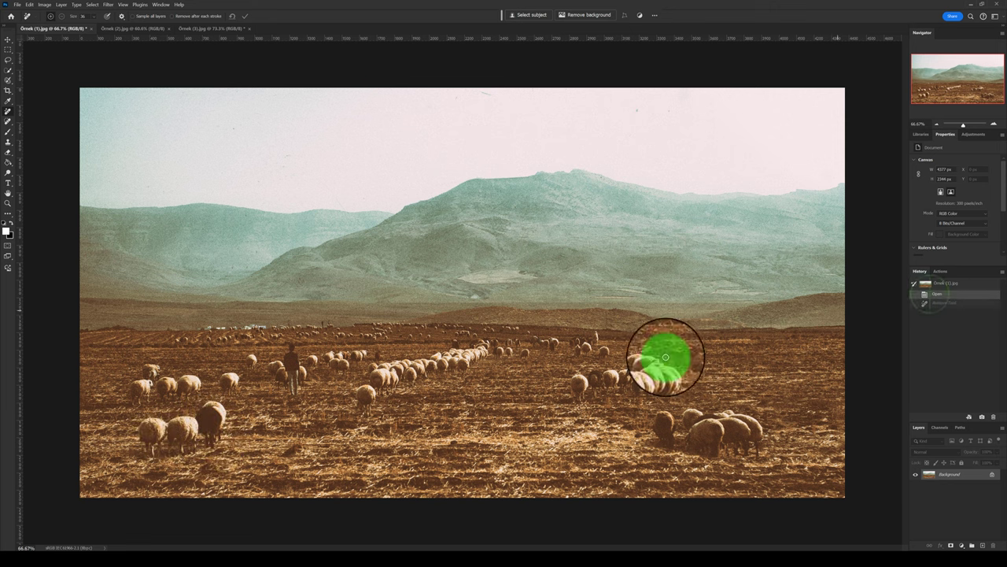
pyautogui.click(940, 306)
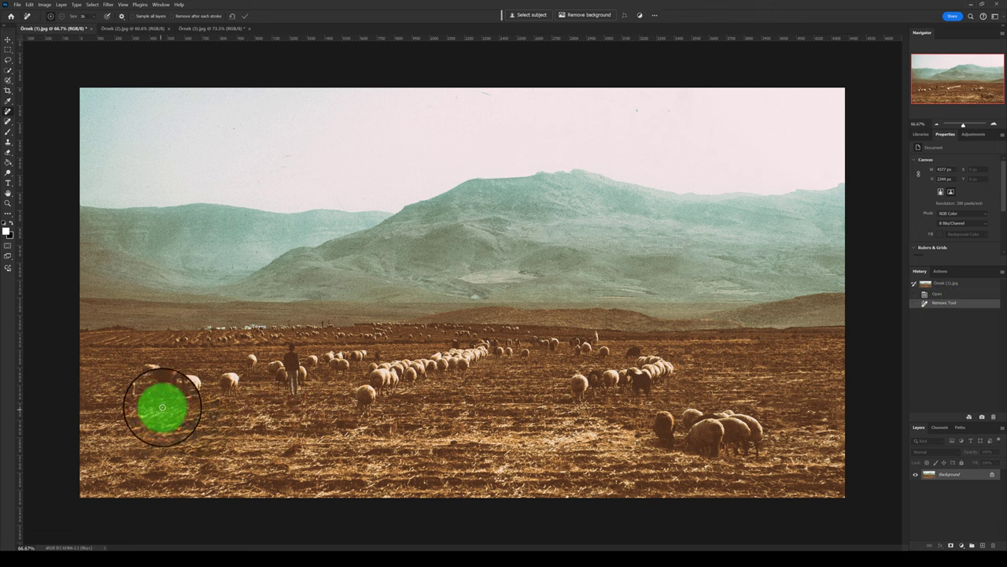
pyautogui.click(131, 29)
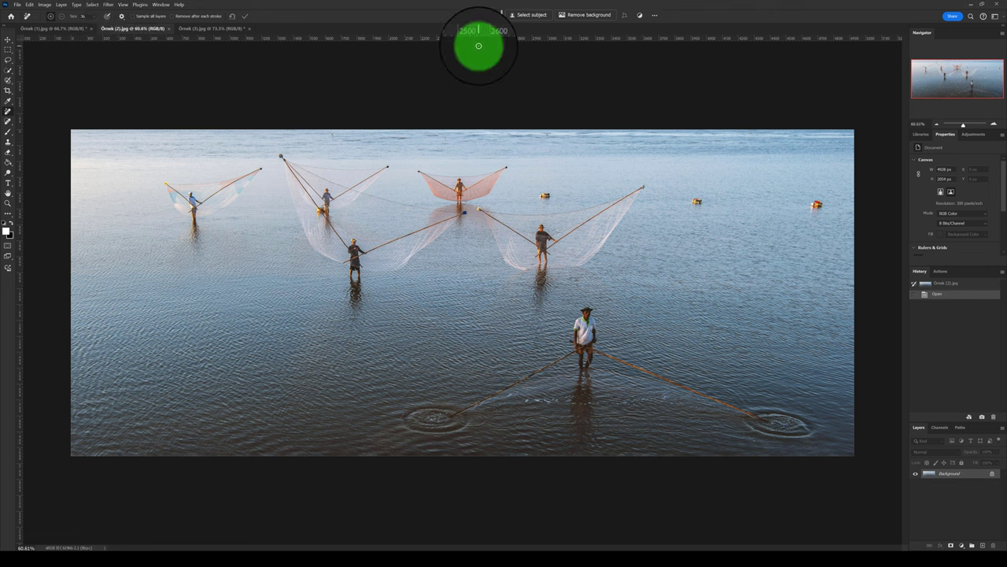
# Lasso around the leftmost fisherman and his net, then bring up the Generative Fill prompt.
pyautogui.click(8, 62)
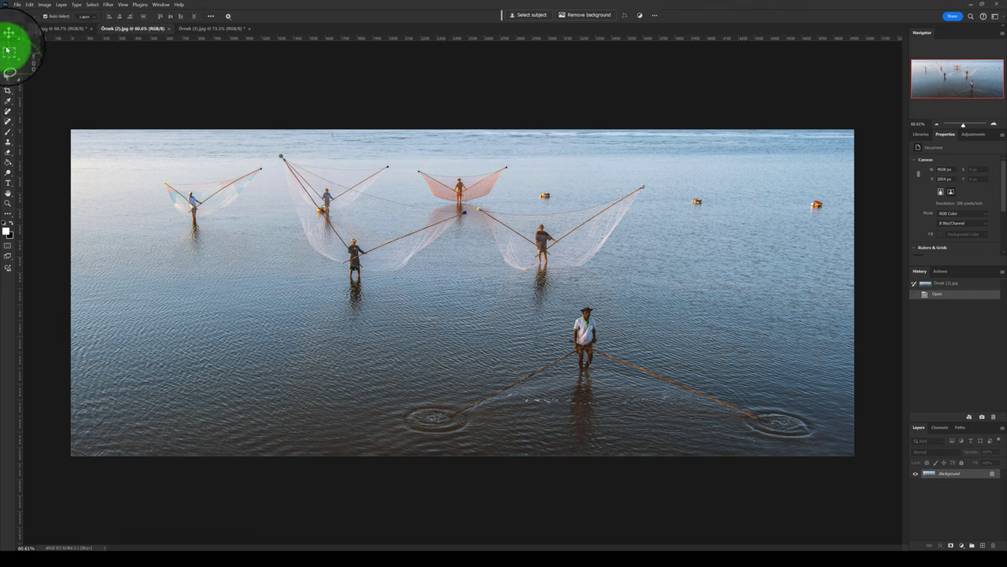
pyautogui.click(8, 61)
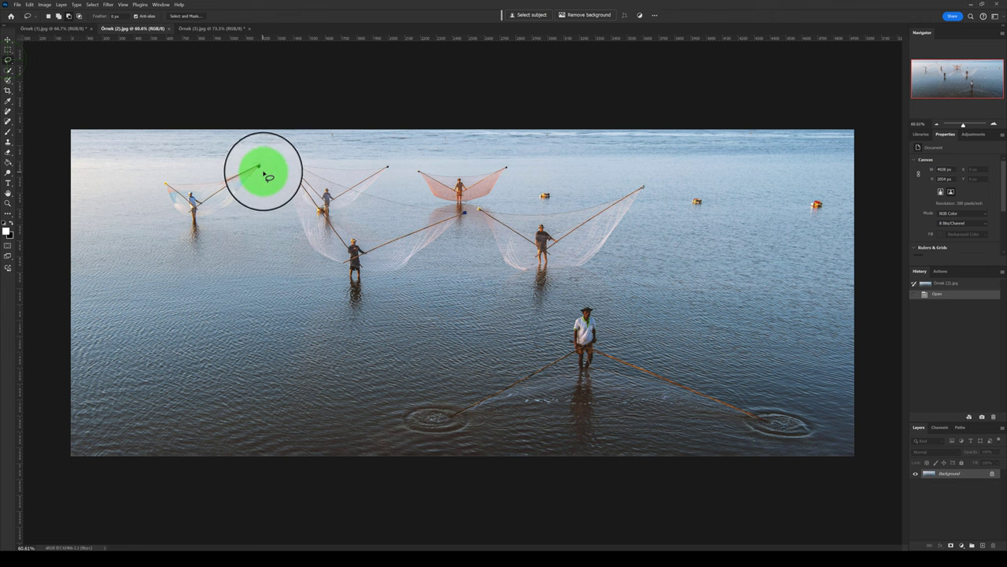
pyautogui.moveTo(256, 190)
pyautogui.mouseDown()
pyautogui.moveTo(197, 269)
pyautogui.moveTo(162, 202)
pyautogui.moveTo(166, 182)
pyautogui.moveTo(177, 169)
pyautogui.moveTo(265, 163)
pyautogui.mouseUp()
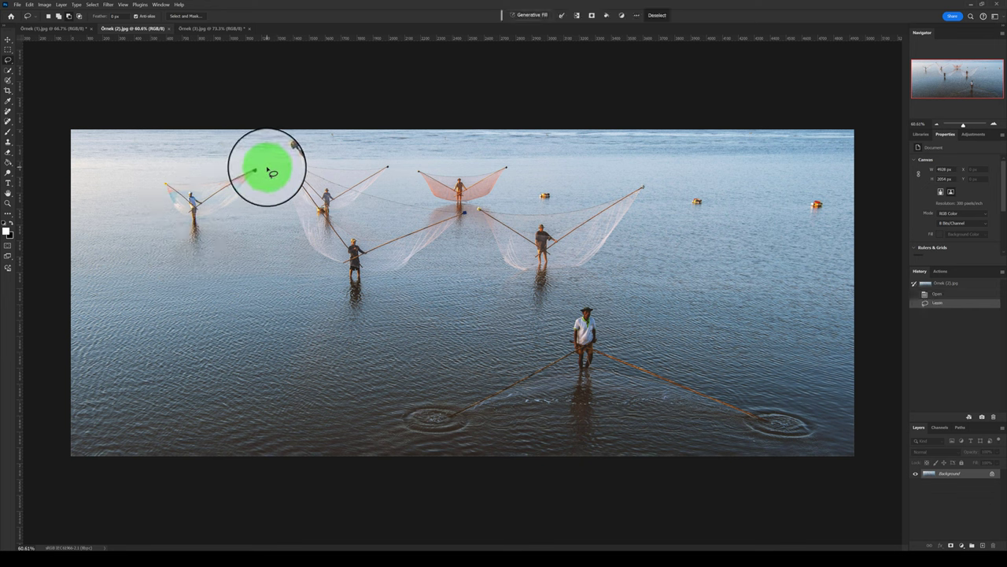
pyautogui.click(519, 20)
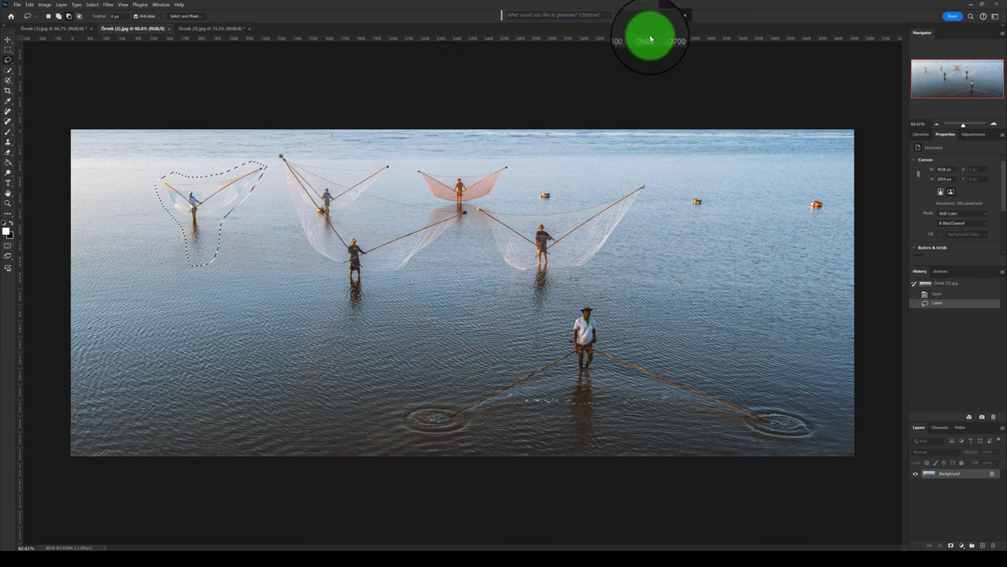
# Generate open water over the leftmost fisherman, compare variations, and keep the first one.
pyautogui.click(676, 16)
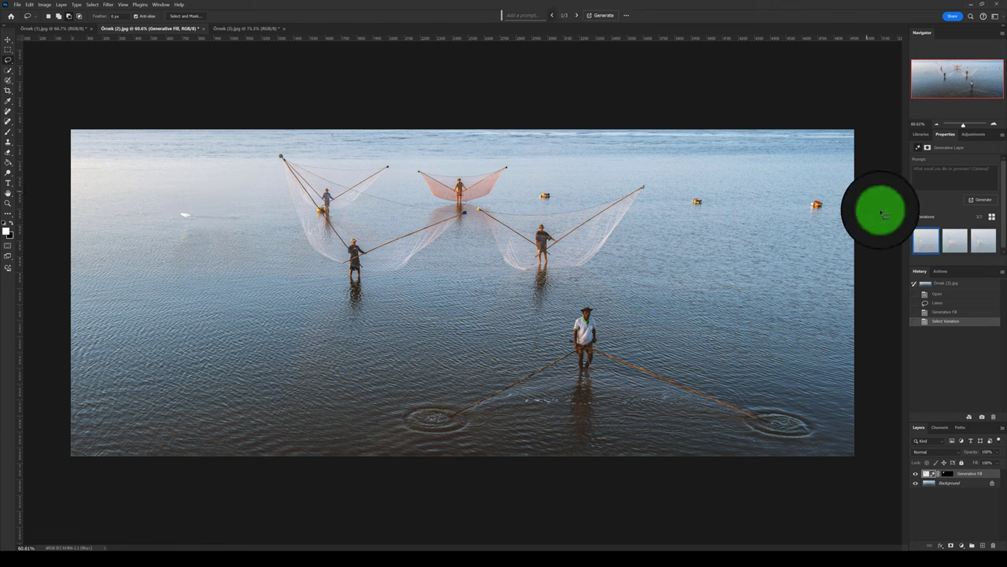
pyautogui.click(960, 241)
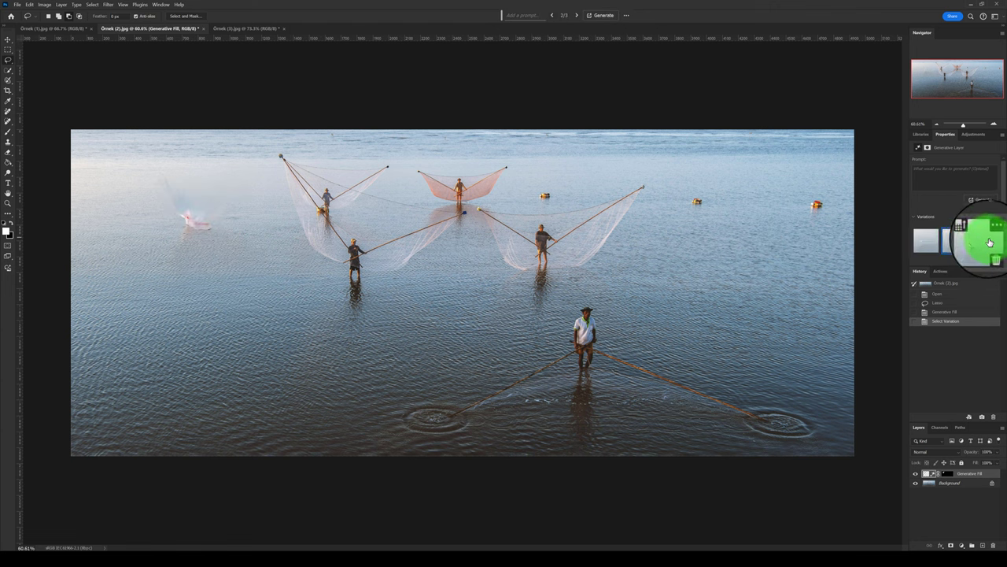
pyautogui.click(929, 241)
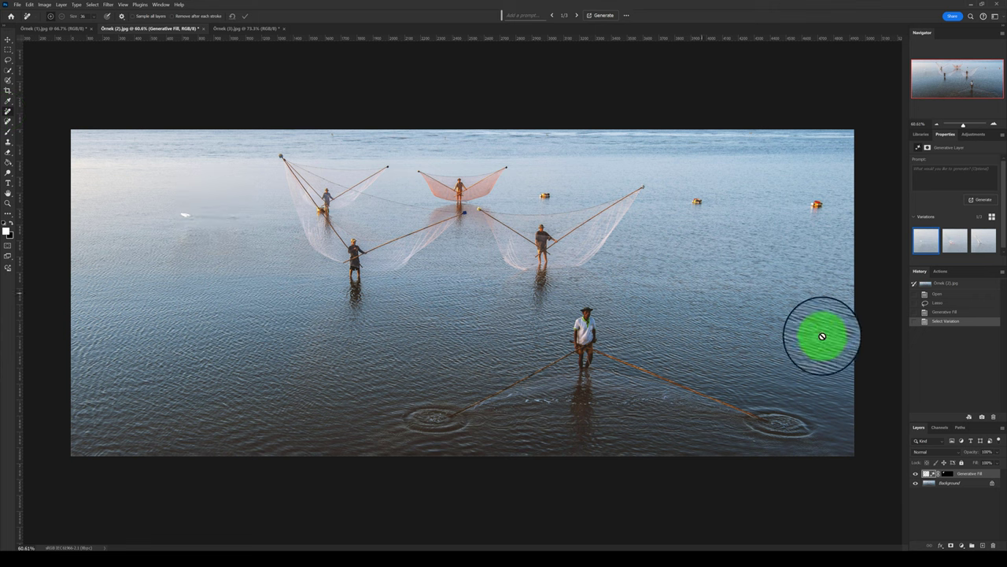
pyautogui.click(1002, 429)
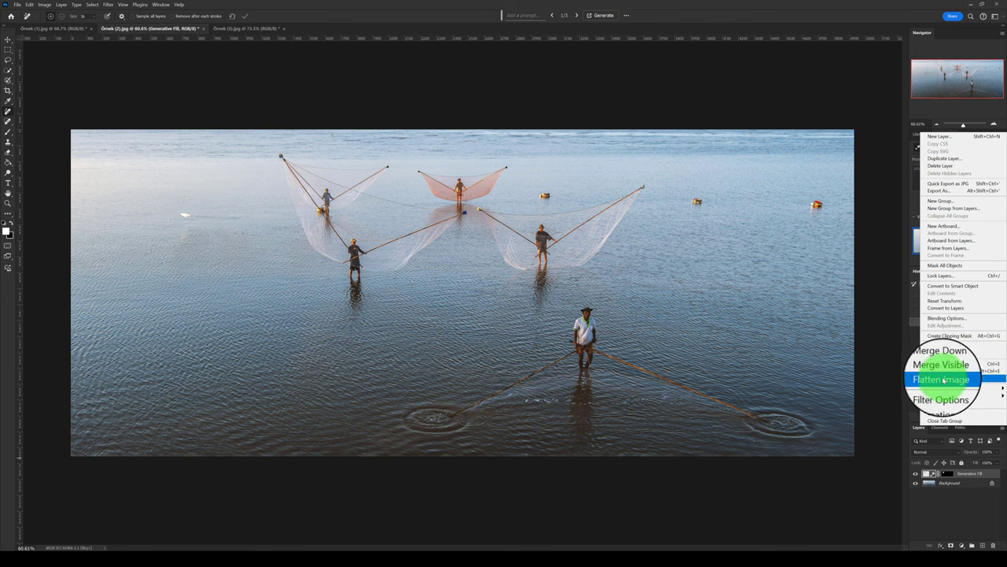
pyautogui.click(961, 367)
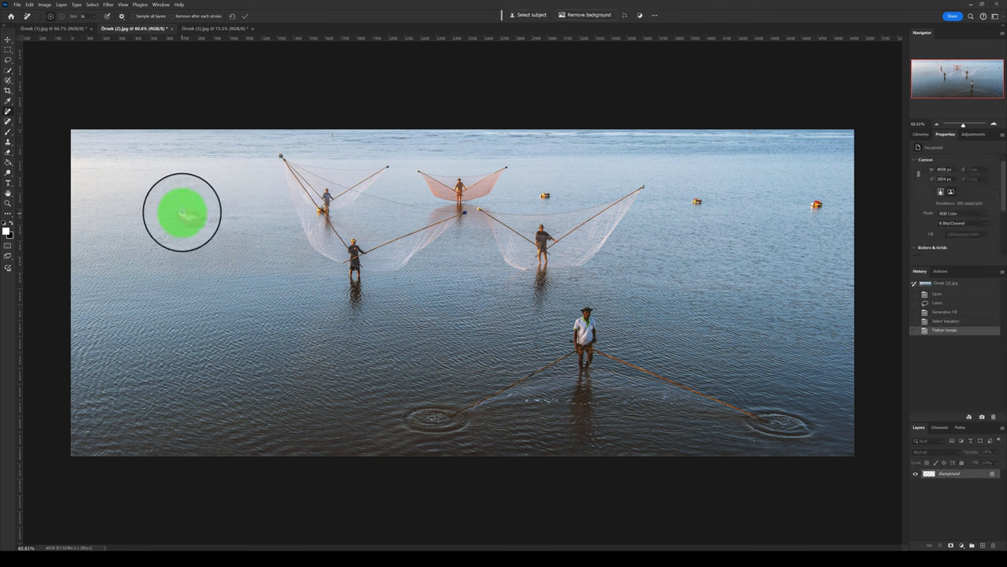
pyautogui.click(245, 15)
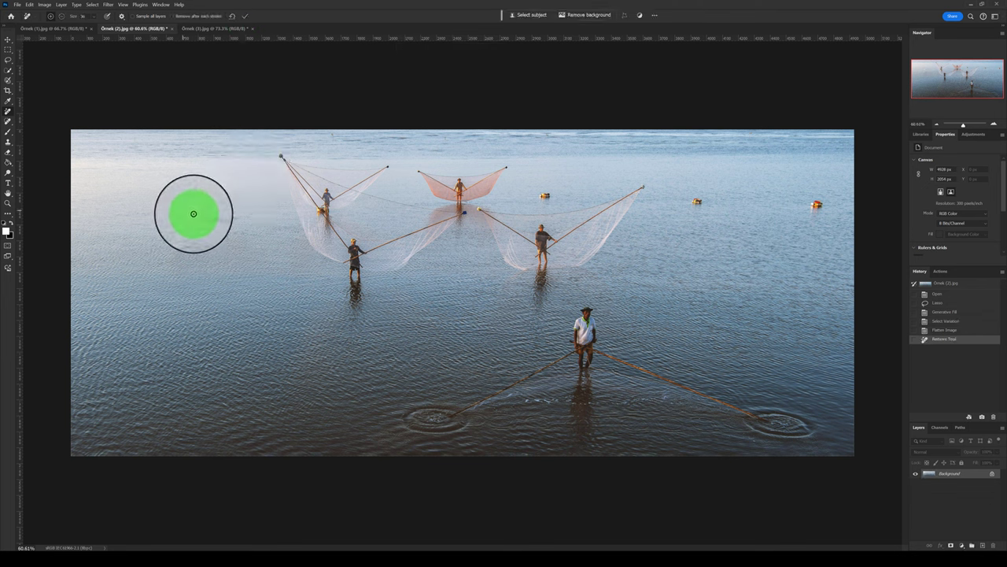
pyautogui.click(935, 312)
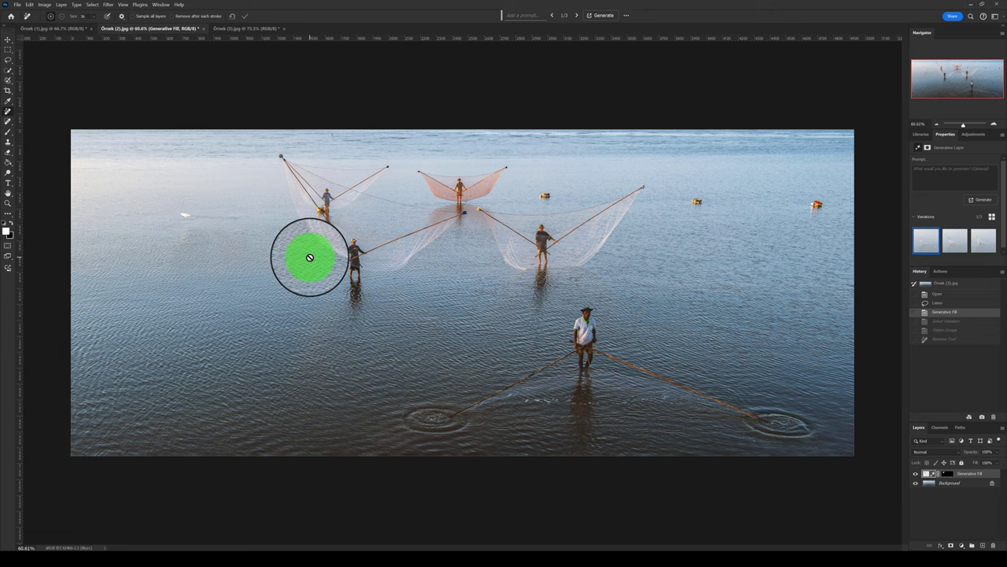
# Switch to the Örnek (3).jpg beach panorama.
pyautogui.click(229, 30)
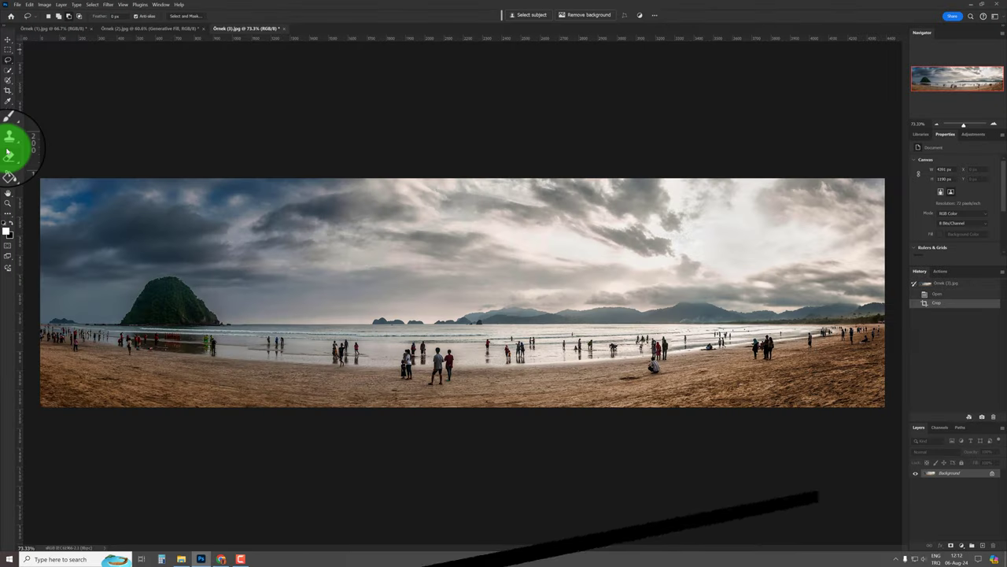
# Select the Selection Brush Tool and set its hardness to 0%.
pyautogui.click(7, 82)
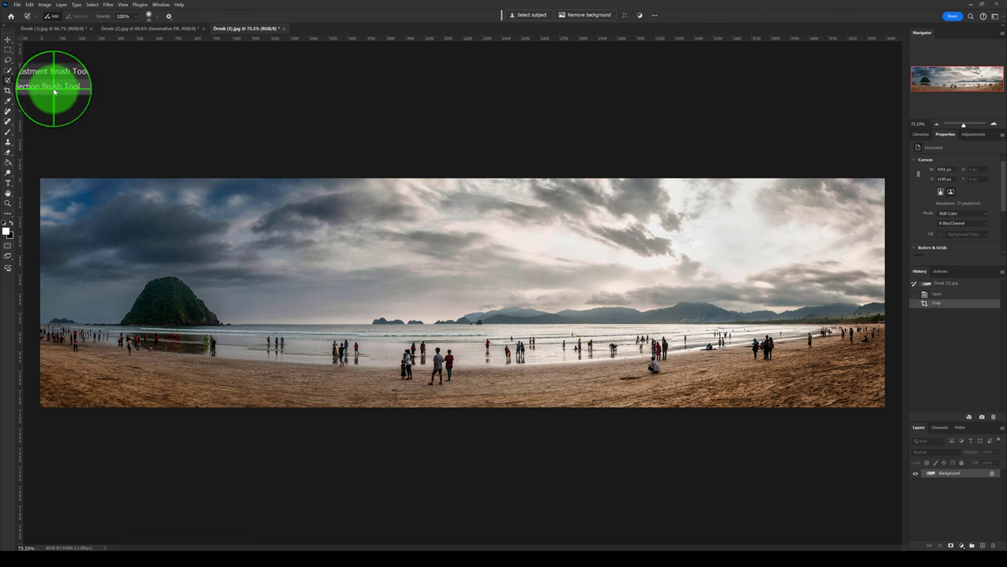
pyautogui.click(54, 92)
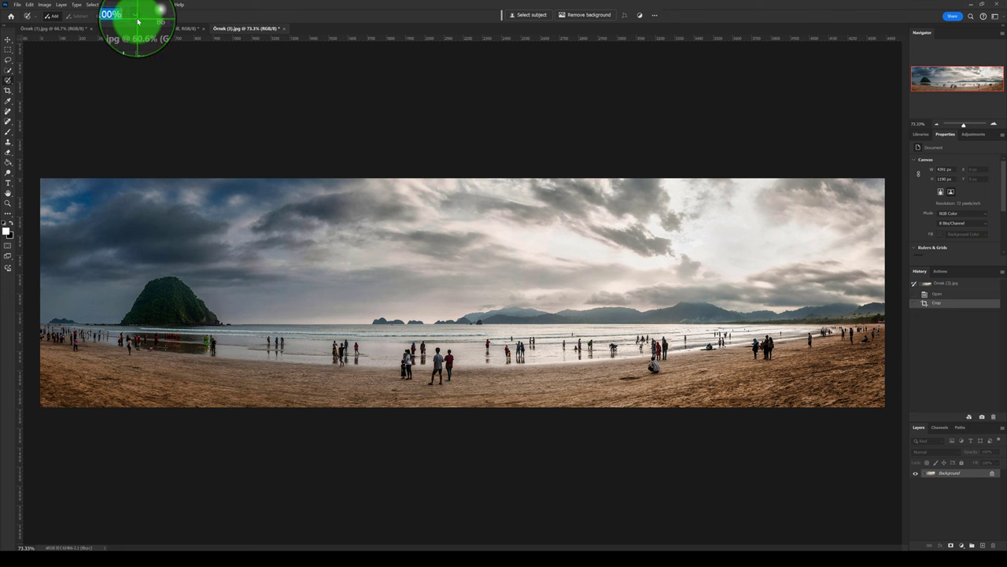
pyautogui.click(148, 16)
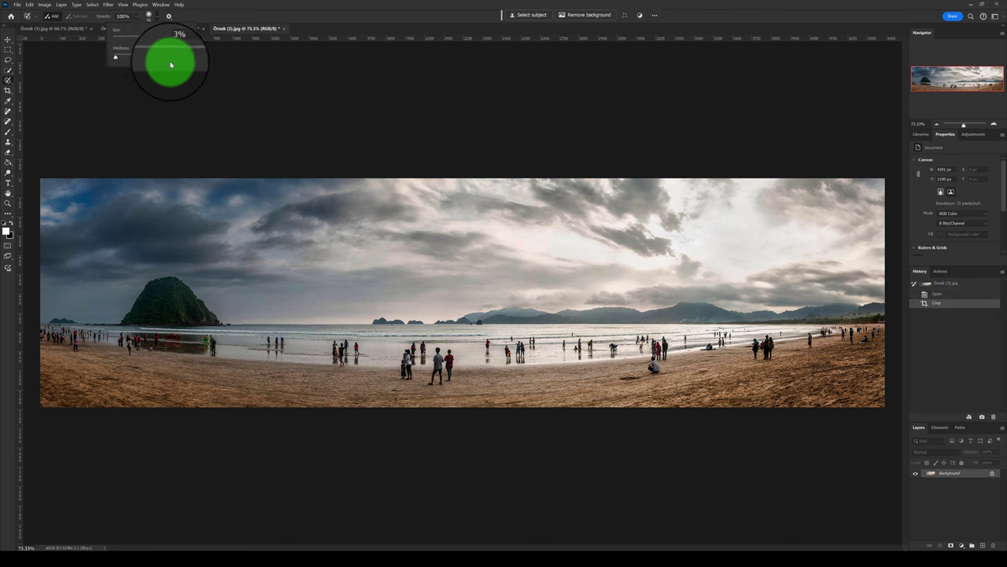
pyautogui.moveTo(116, 58); pyautogui.dragTo(114, 59)
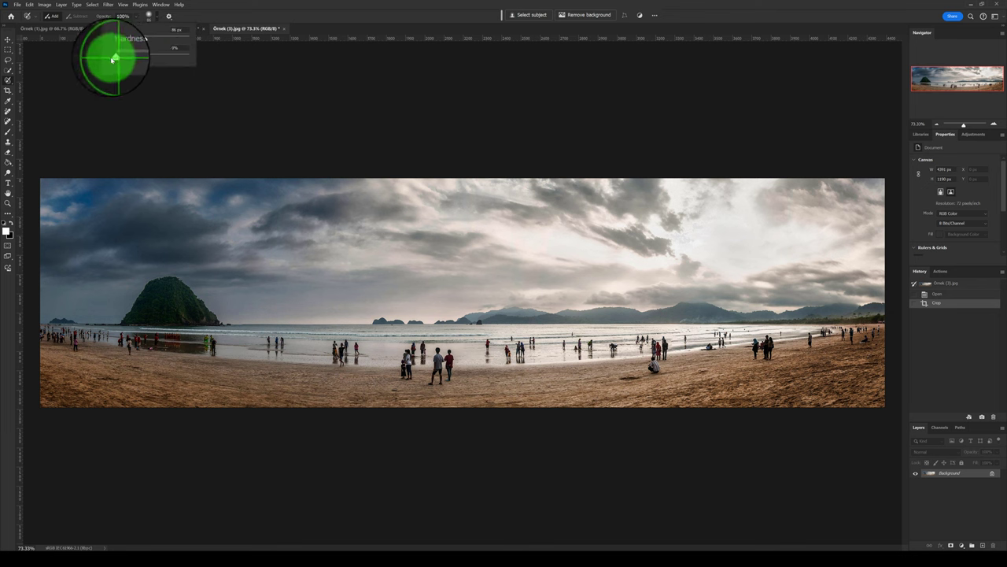
pyautogui.click(328, 27)
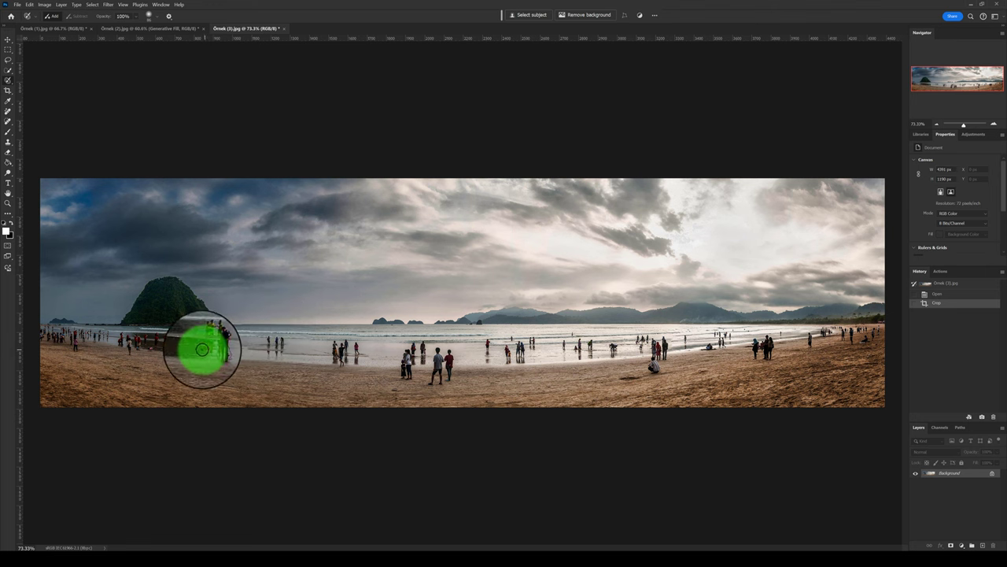
# Zoom in and brush over the shoreline beachgoers, leaving the central group of four unmarked.
pyautogui.scroll(1, 135, 368)
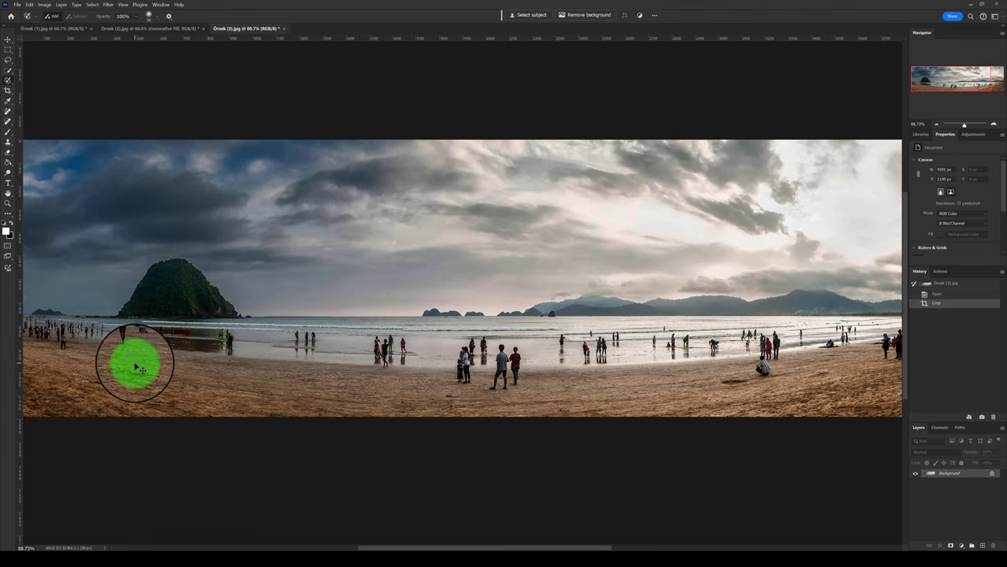
pyautogui.scroll(1, 136, 368)
pyautogui.scroll(1, 136, 368)
pyautogui.scroll(1, 156, 361)
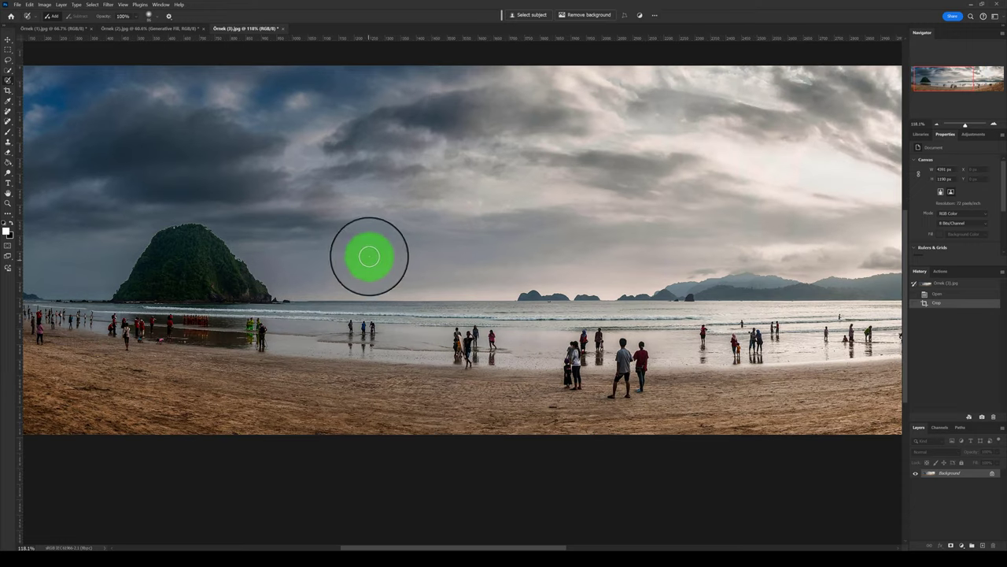
pyautogui.moveTo(372, 245)
pyautogui.mouseDown()
pyautogui.moveTo(488, 210)
pyautogui.moveTo(441, 238)
pyautogui.mouseUp()
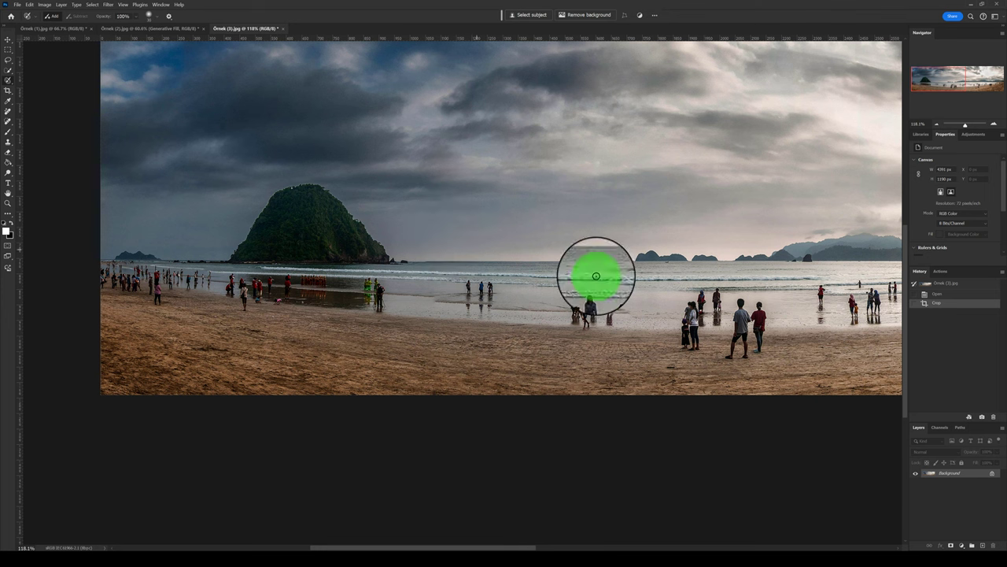
pyautogui.moveTo(593, 276)
pyautogui.mouseDown()
pyautogui.moveTo(619, 292)
pyautogui.moveTo(572, 331)
pyautogui.moveTo(567, 288)
pyautogui.moveTo(617, 292)
pyautogui.mouseUp()
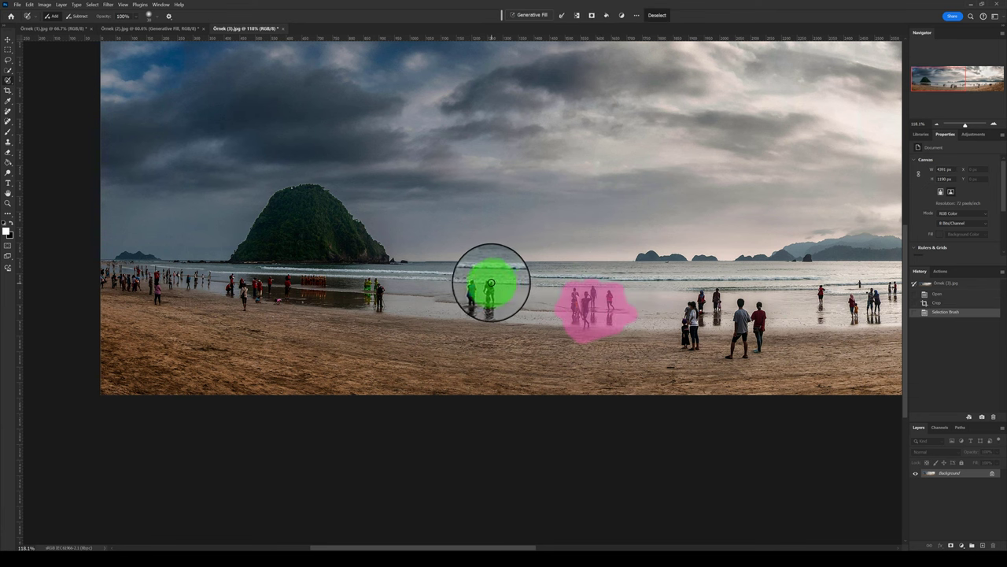
pyautogui.moveTo(498, 292)
pyautogui.mouseDown()
pyautogui.moveTo(479, 315)
pyautogui.moveTo(461, 299)
pyautogui.moveTo(461, 281)
pyautogui.moveTo(493, 281)
pyautogui.mouseUp()
pyautogui.moveTo(382, 280)
pyautogui.mouseDown()
pyautogui.moveTo(383, 308)
pyautogui.moveTo(367, 299)
pyautogui.moveTo(362, 277)
pyautogui.moveTo(382, 281)
pyautogui.moveTo(325, 275)
pyautogui.mouseUp()
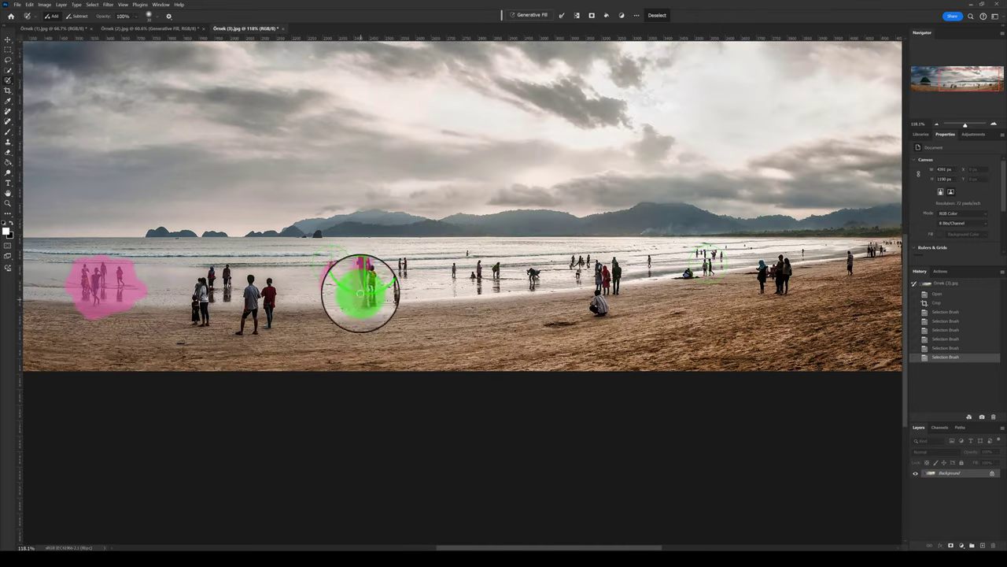
pyautogui.moveTo(361, 292)
pyautogui.mouseDown()
pyautogui.moveTo(367, 259)
pyautogui.moveTo(607, 270)
pyautogui.moveTo(596, 303)
pyautogui.moveTo(646, 263)
pyautogui.moveTo(787, 263)
pyautogui.moveTo(575, 291)
pyautogui.moveTo(677, 261)
pyautogui.moveTo(757, 270)
pyautogui.mouseUp()
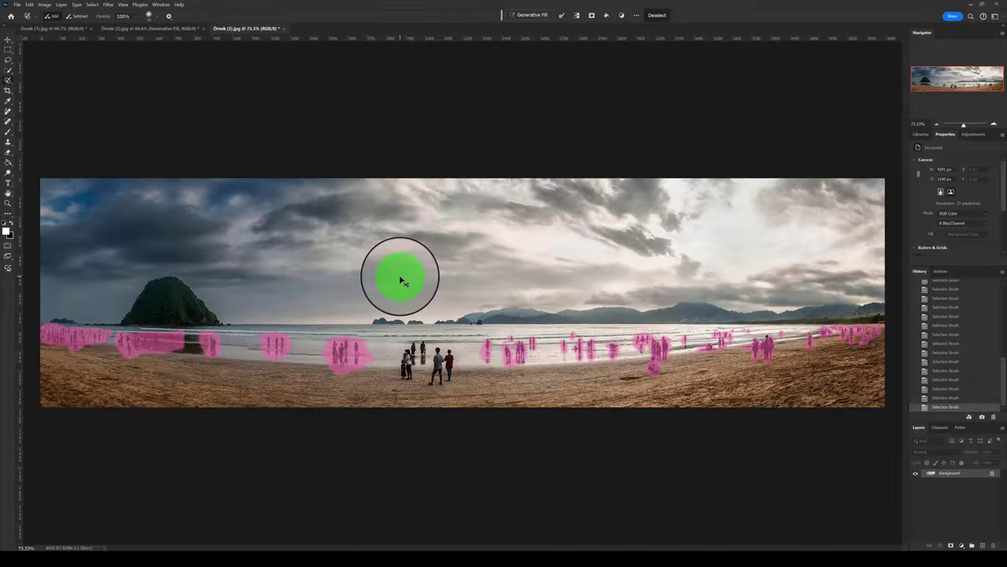
pyautogui.moveTo(396, 279)
pyautogui.mouseDown()
pyautogui.moveTo(443, 326)
pyautogui.moveTo(416, 353)
pyautogui.moveTo(453, 360)
pyautogui.moveTo(439, 367)
pyautogui.moveTo(436, 355)
pyautogui.mouseUp()
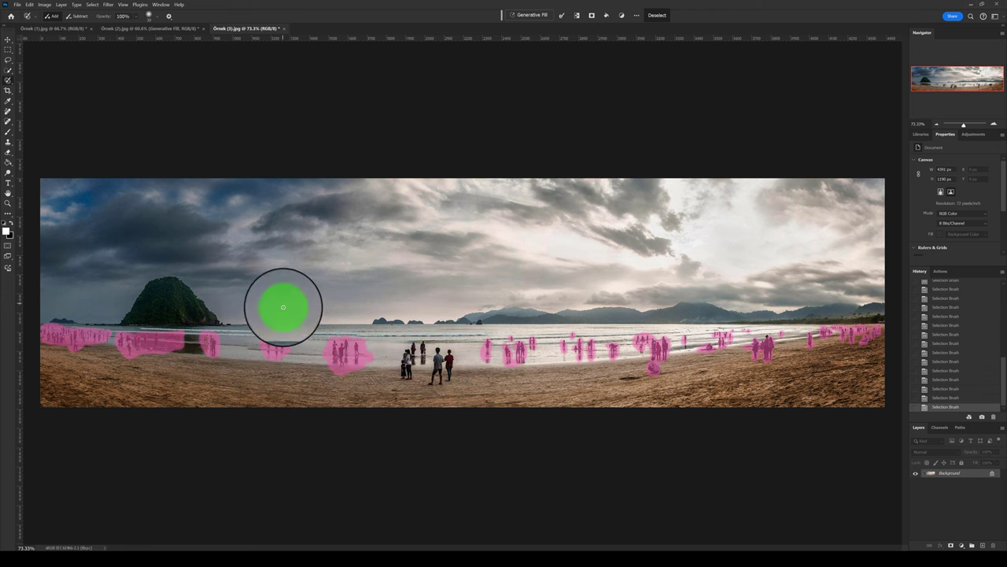
# Brush the remaining figures right of centre into the mask and open Generative Fill.
pyautogui.rightClick(8, 79)
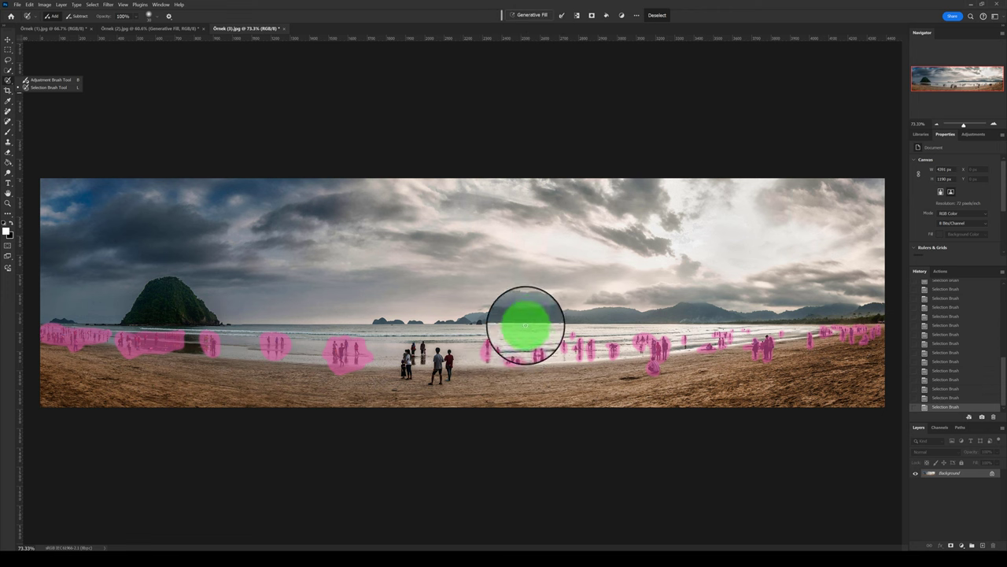
pyautogui.moveTo(523, 353); pyautogui.dragTo(506, 352)
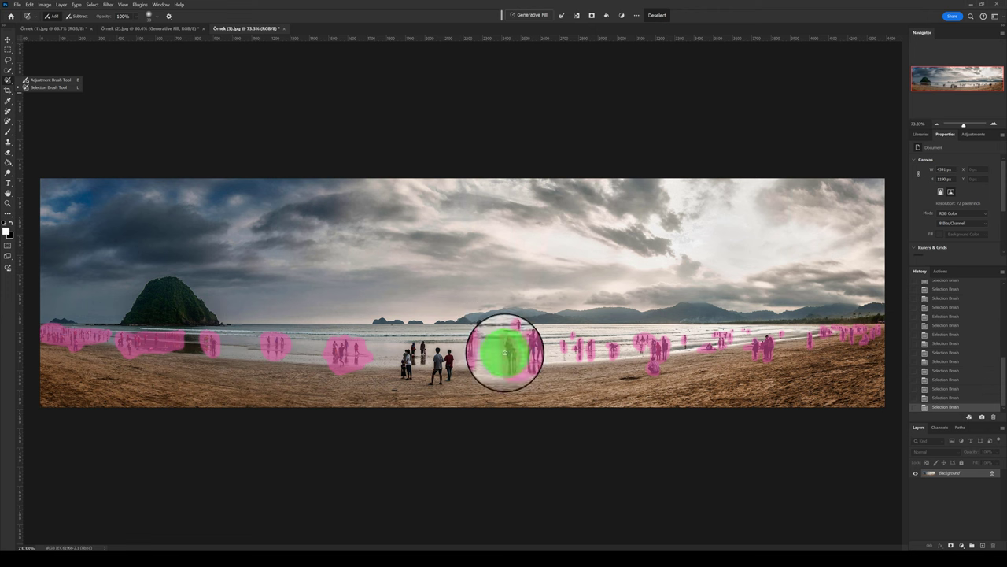
pyautogui.click(523, 15)
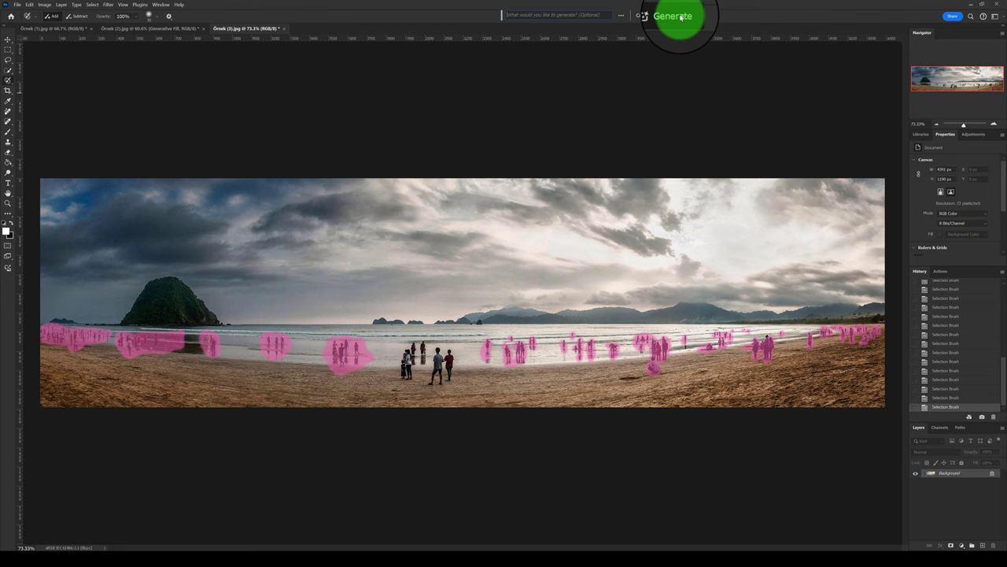
# Generate the fill, preview variation 3, and settle on variation 2/3.
pyautogui.click(680, 17)
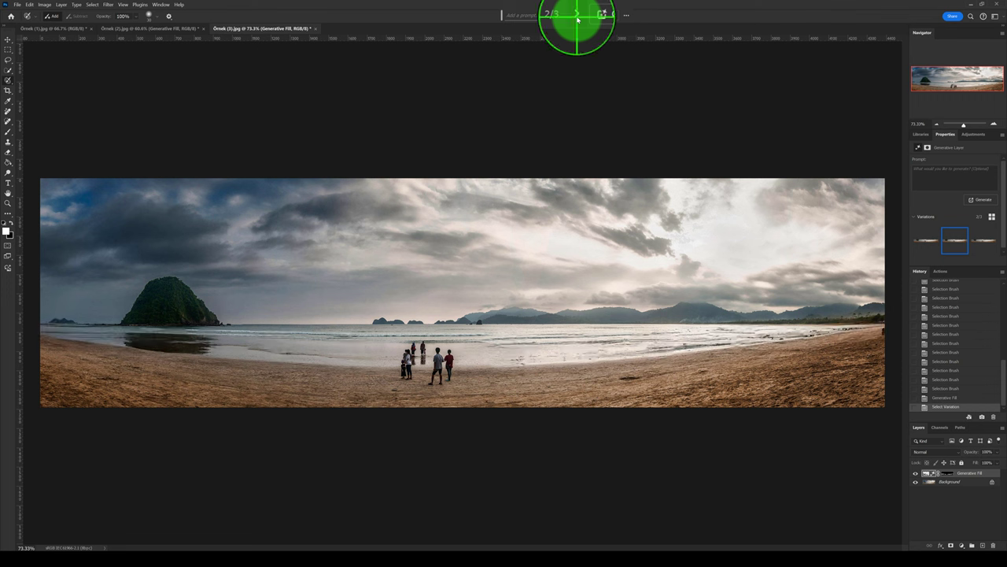
pyautogui.click(577, 15)
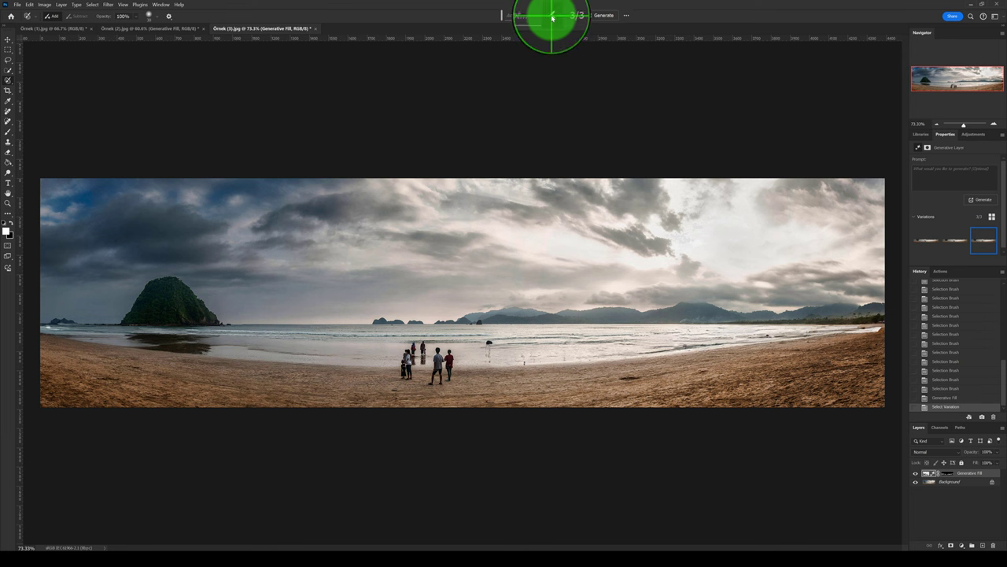
pyautogui.click(550, 15)
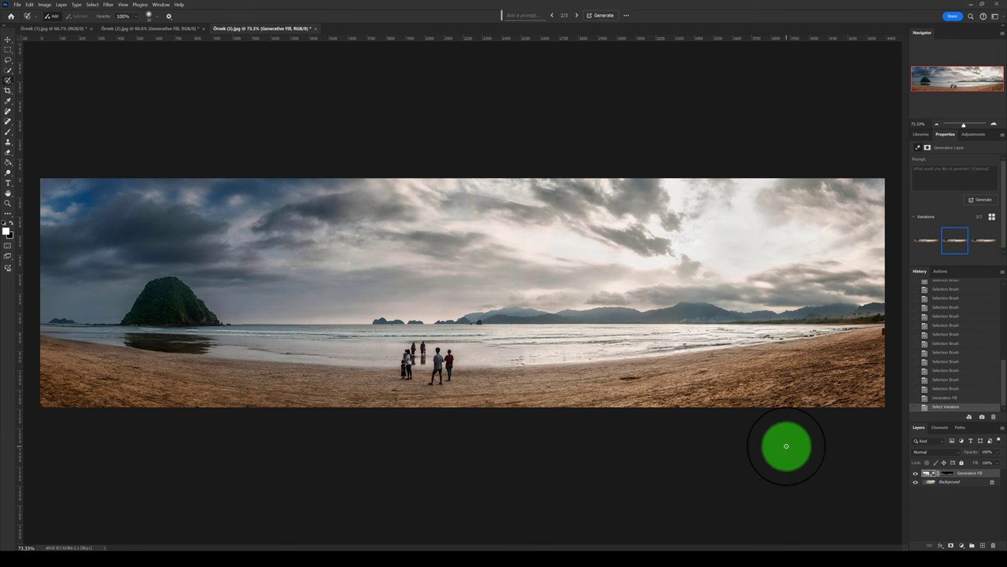
pyautogui.click(1002, 428)
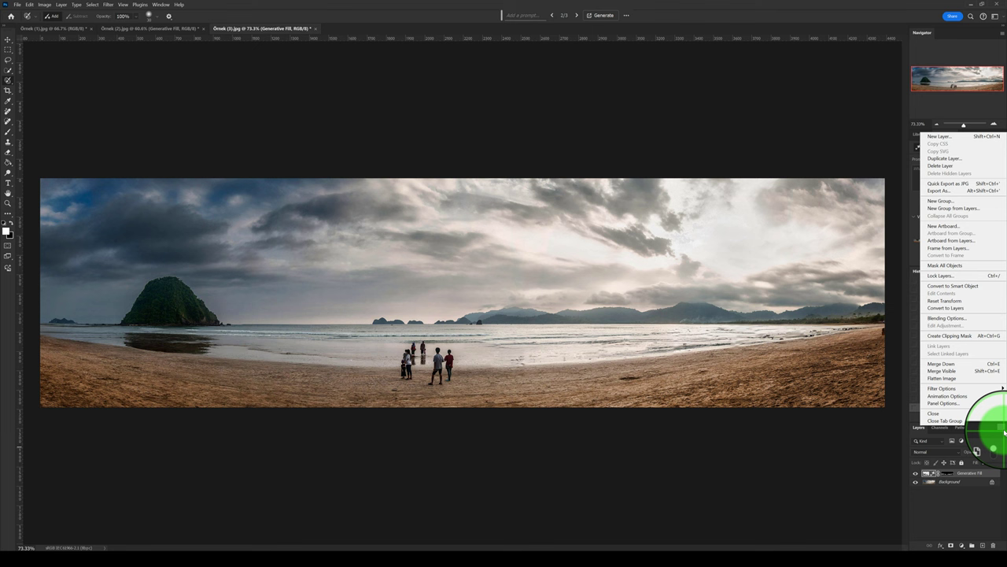
# Flatten the image into a single Background layer and reselect the Selection Brush Tool.
pyautogui.click(956, 383)
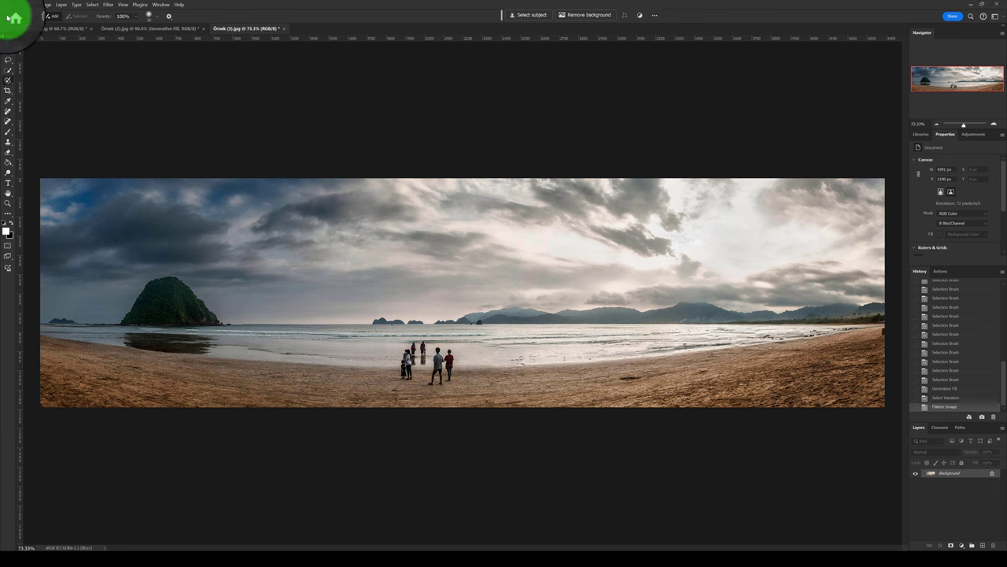
pyautogui.rightClick(8, 80)
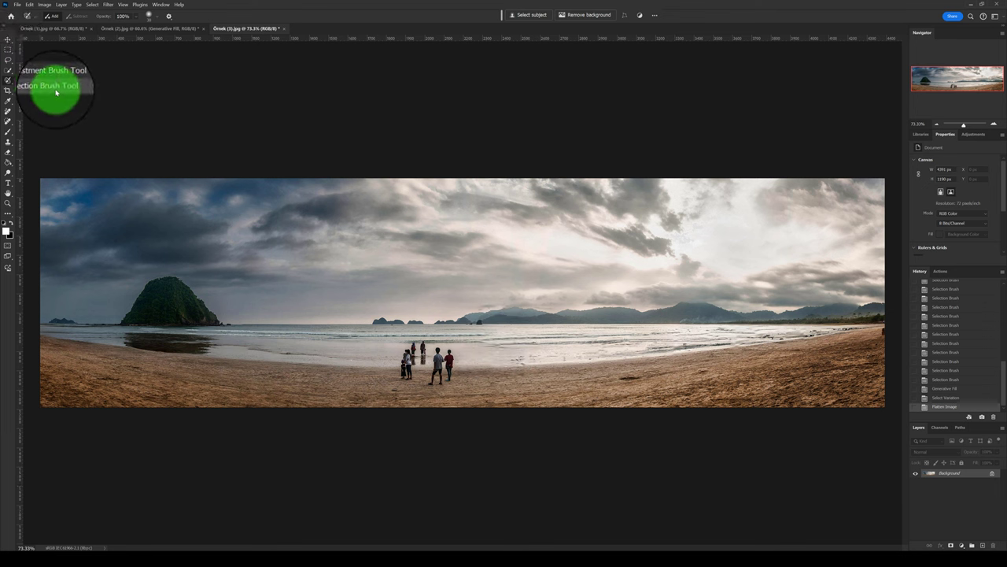
pyautogui.click(56, 92)
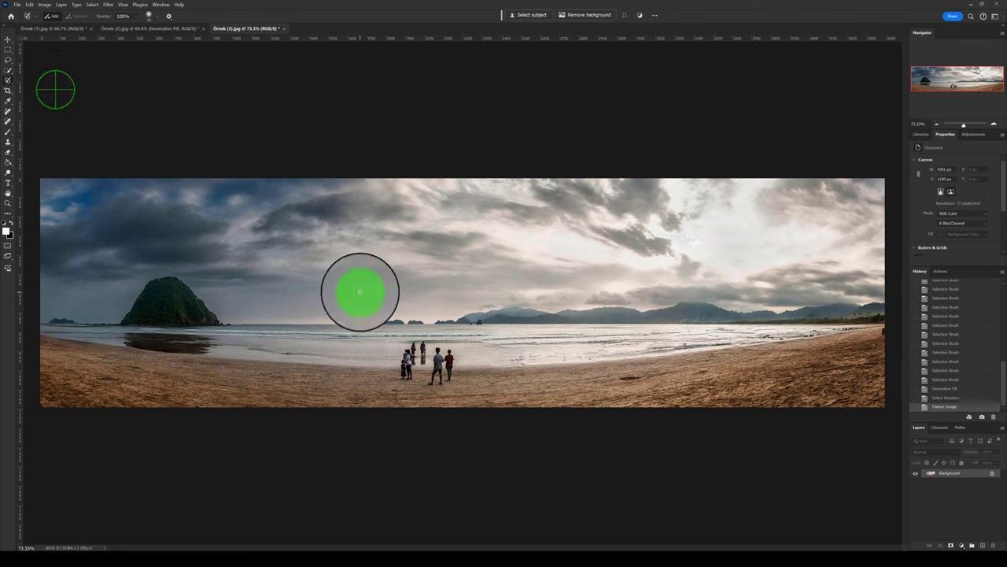